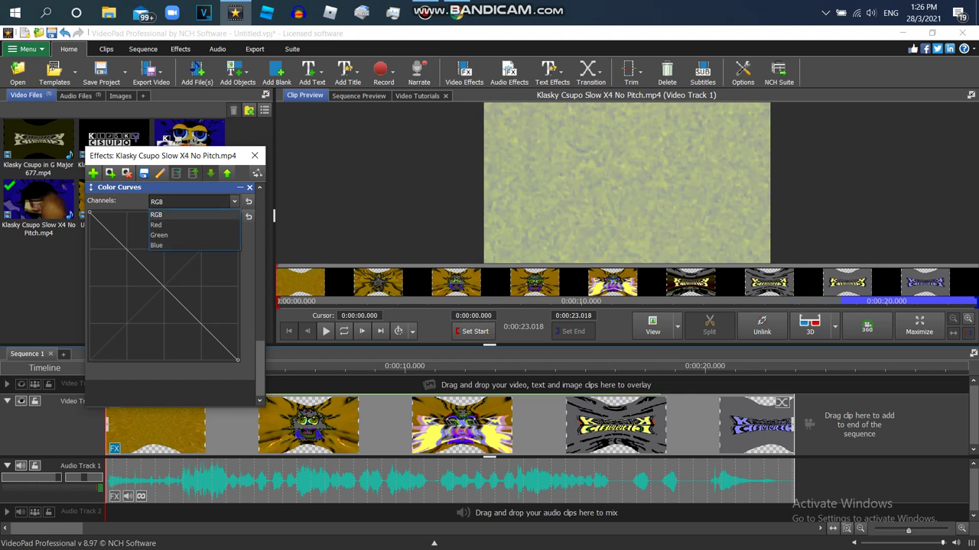
# Adjust the start points of the inverted RGB and Blue curves in the Color Curves effect above Saturation.
pyautogui.click(159, 244)
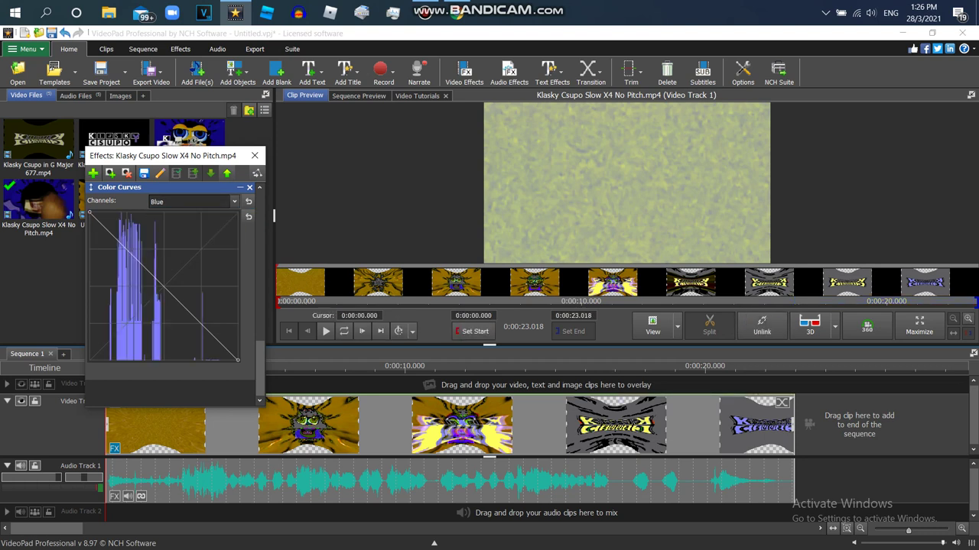
pyautogui.scroll(5, 174, 291)
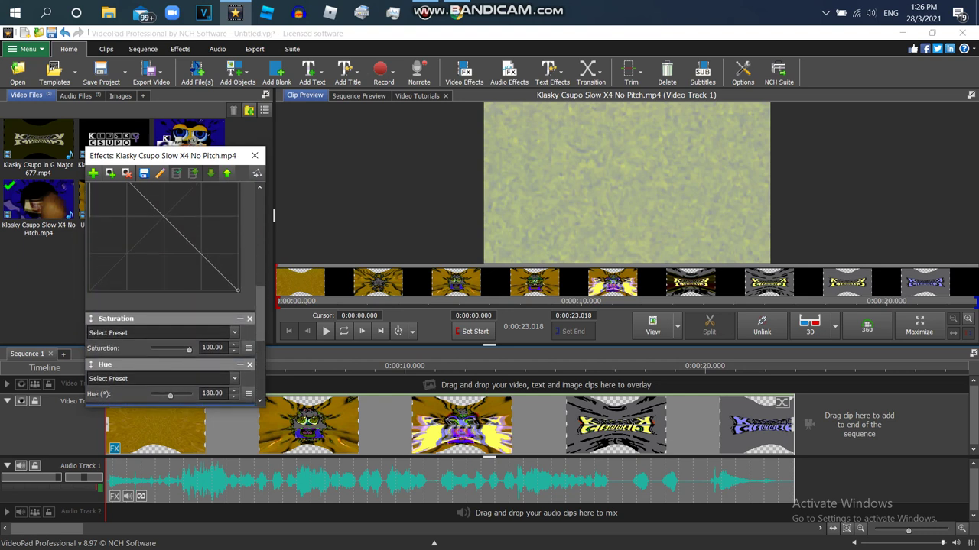
pyautogui.click(90, 219)
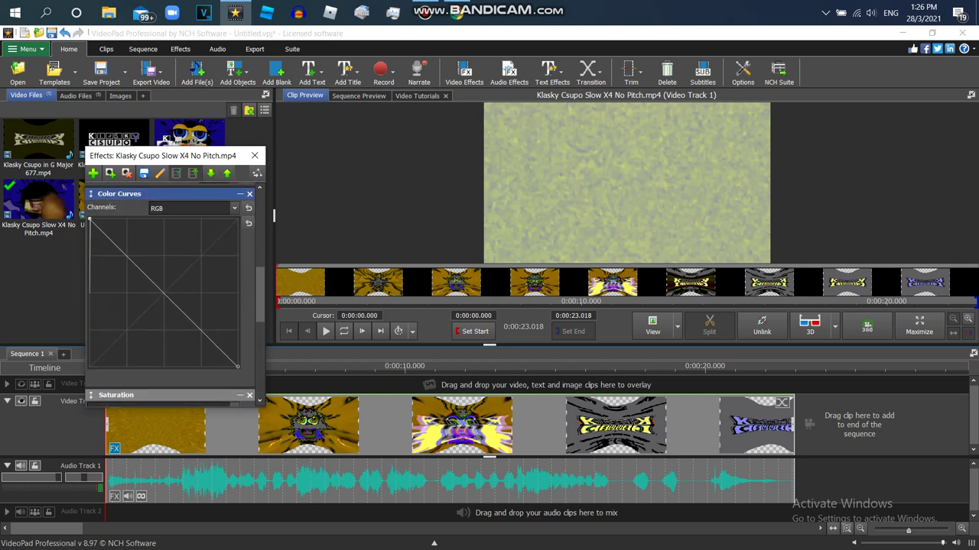
pyautogui.click(194, 208)
pyautogui.click(191, 252)
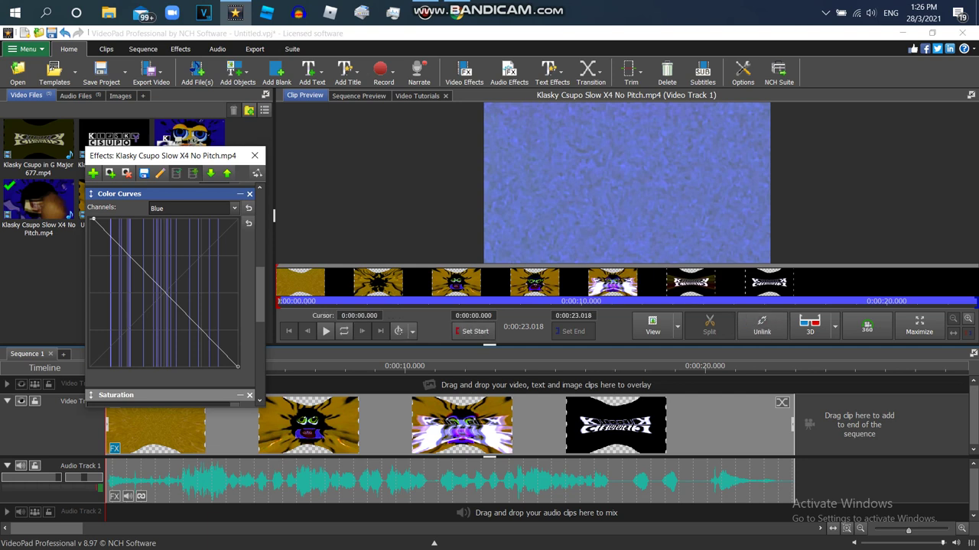
pyautogui.moveTo(94, 219); pyautogui.dragTo(96, 218)
pyautogui.click(194, 208)
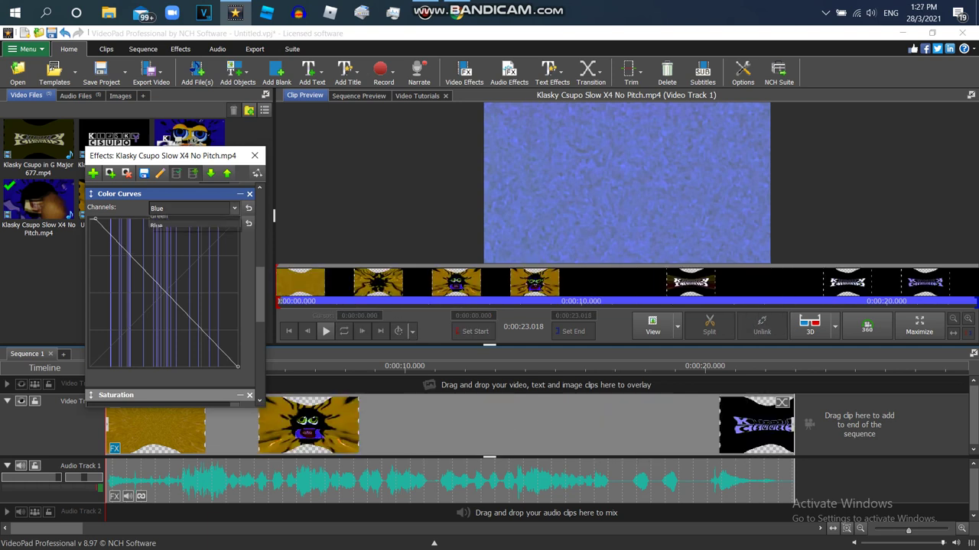
pyautogui.click(183, 220)
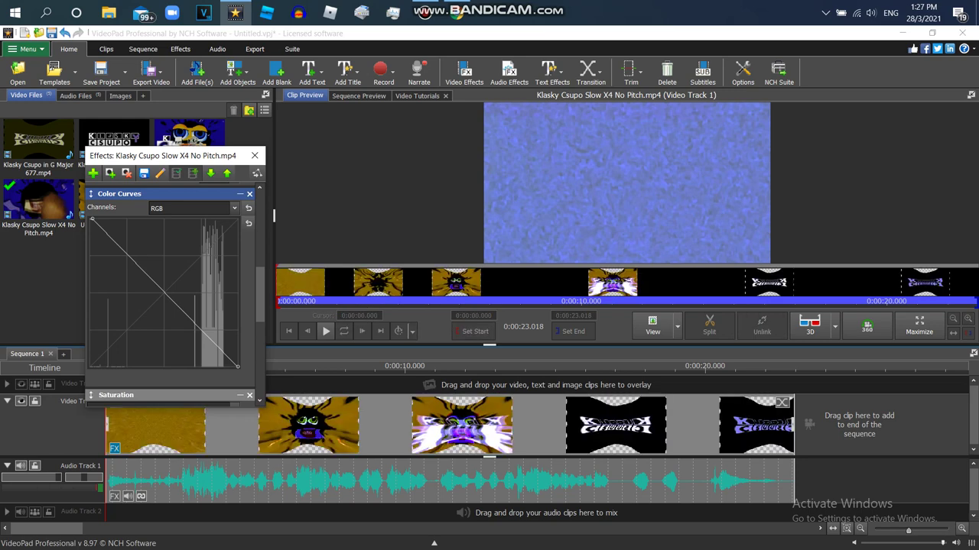
# Adjust the start points of the inverted Blue and RGB curves in the Color Curves effect below Hue.
pyautogui.scroll(-6, 175, 294)
pyautogui.scroll(1, 174, 294)
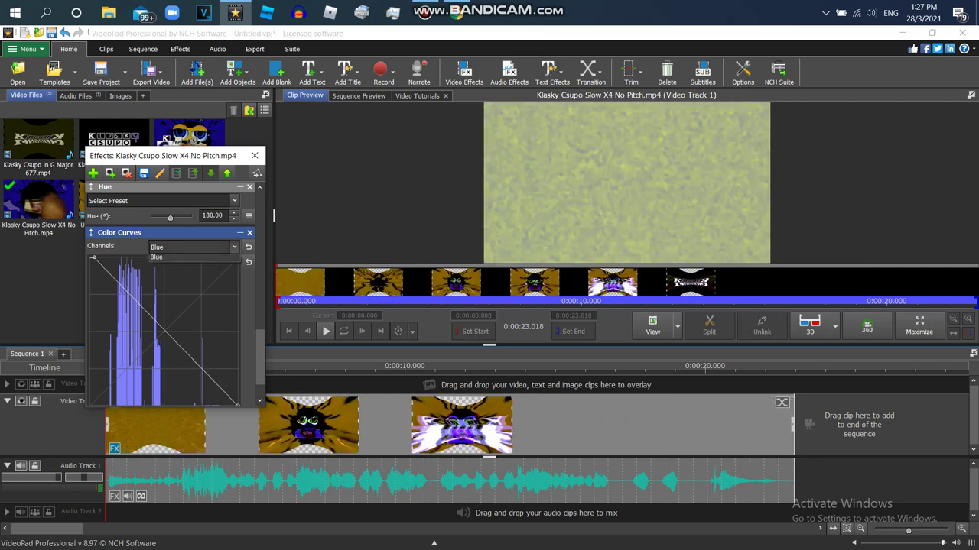
pyautogui.click(170, 259)
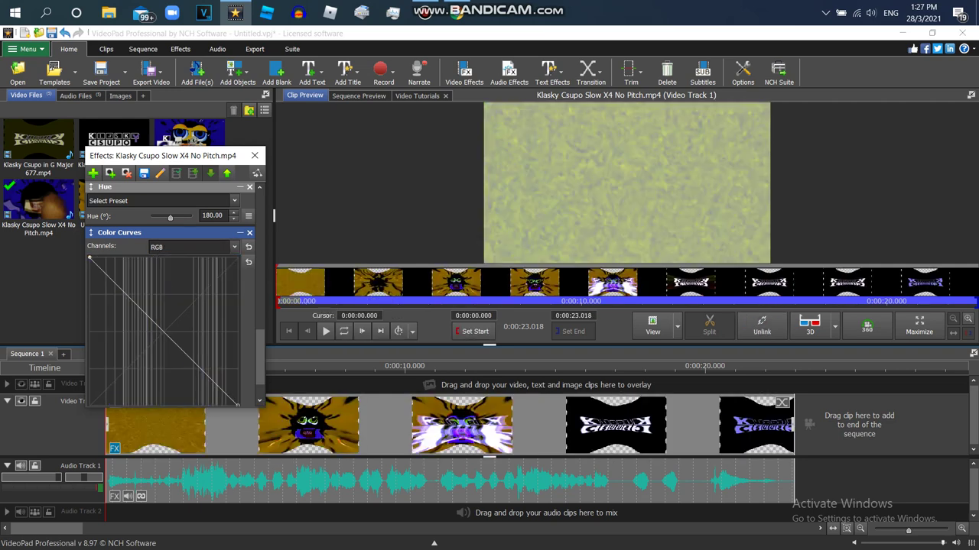
# Save the clip's effects as a template over the existing G Major 677 template and close the effects window.
pyautogui.click(144, 174)
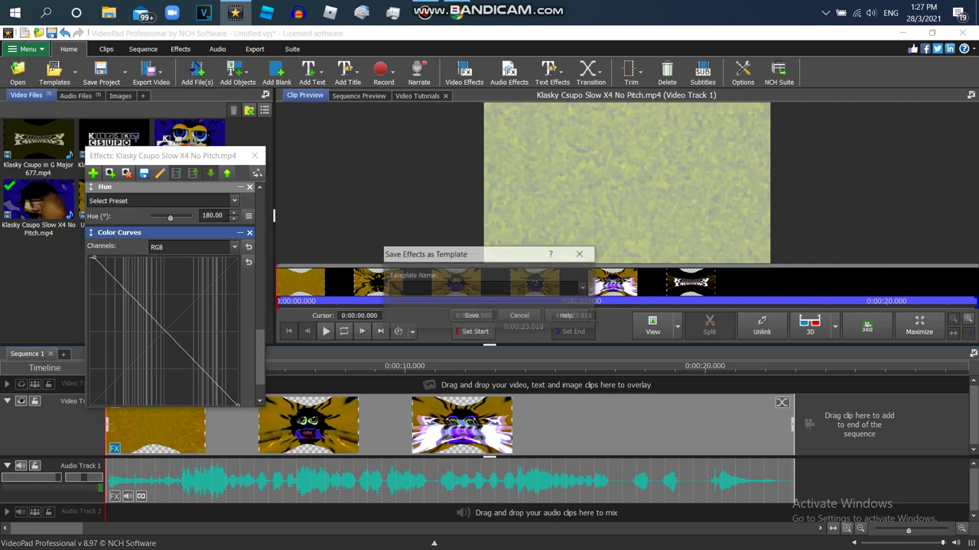
pyautogui.click(584, 288)
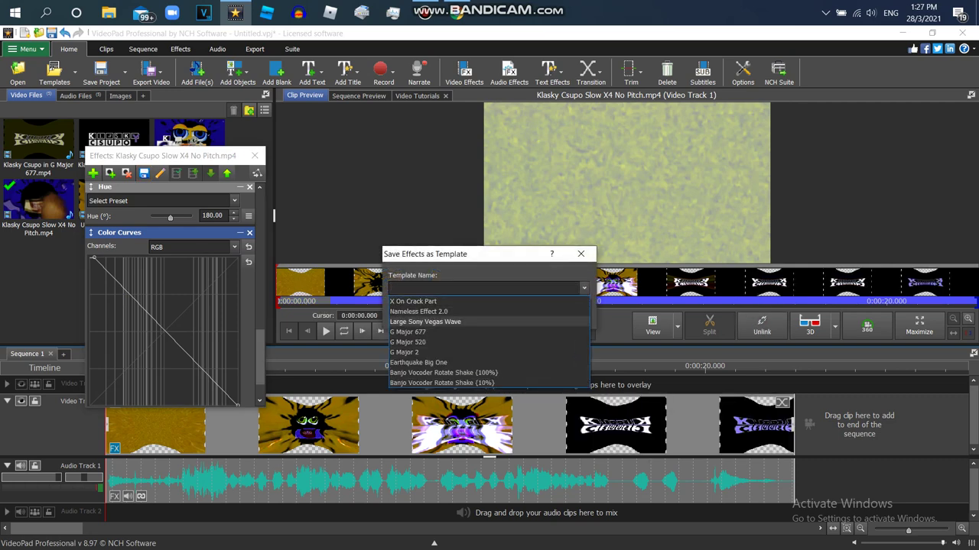
pyautogui.click(489, 332)
pyautogui.press('Return')
pyautogui.press('Return')
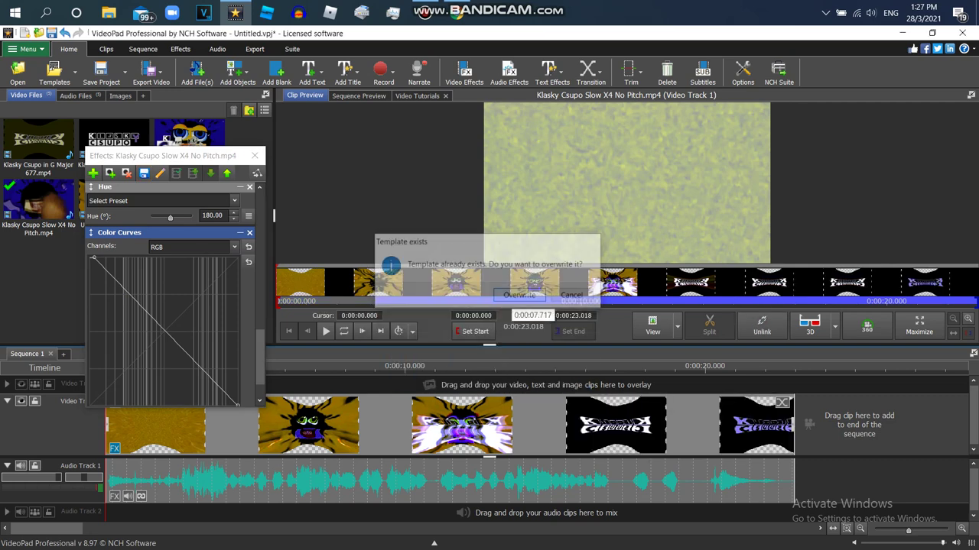
pyautogui.moveTo(260, 357); pyautogui.dragTo(260, 218)
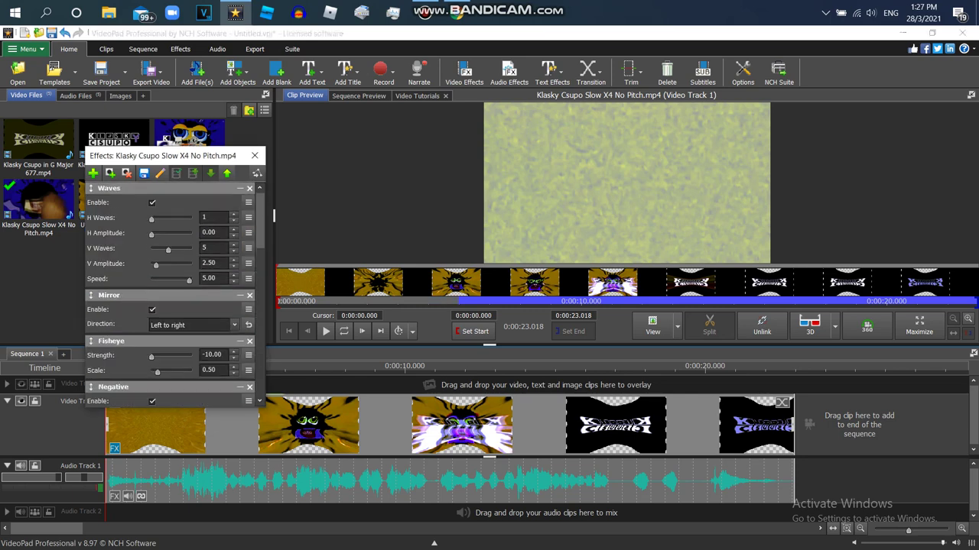
pyautogui.click(255, 155)
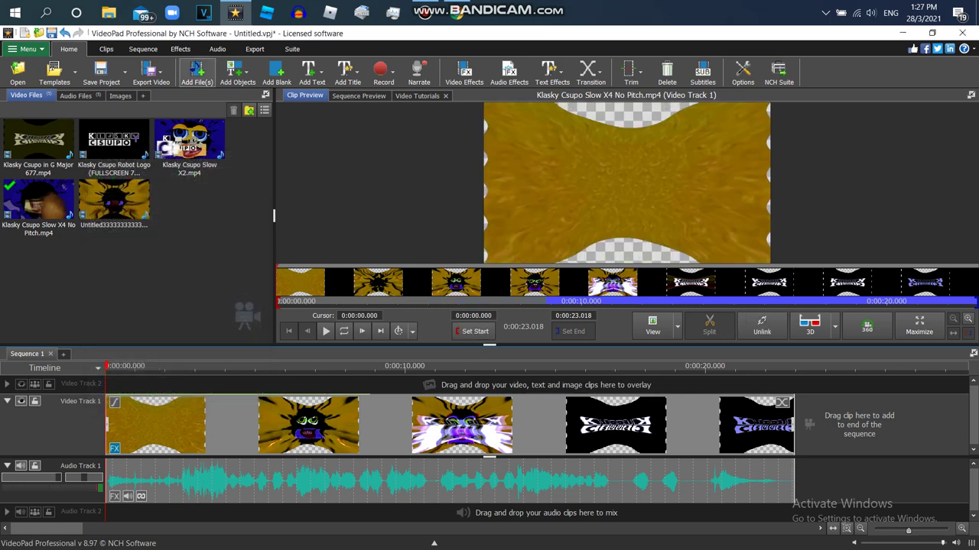
# Delete the Untitled3333333333333.mp4 clip from the project's video files.
pyautogui.rightClick(127, 203)
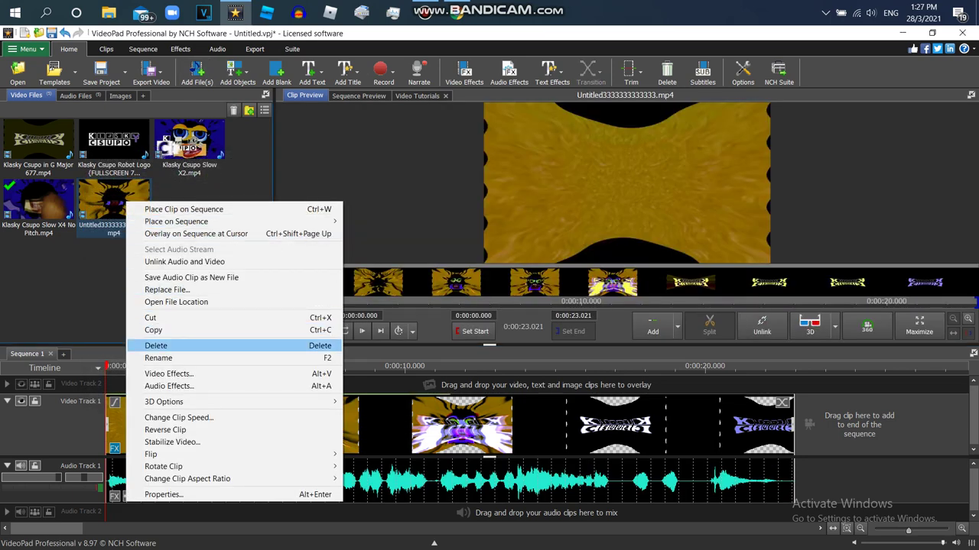
pyautogui.click(156, 345)
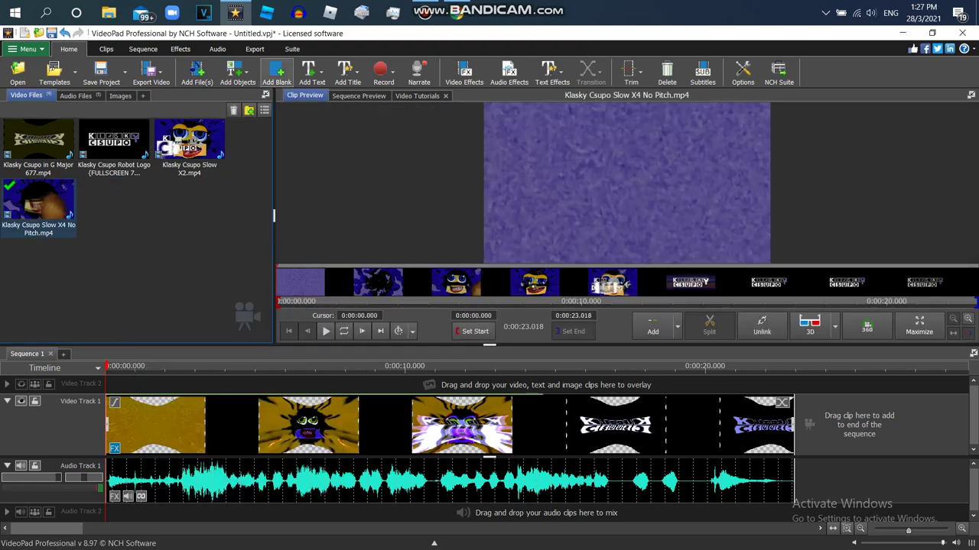
pyautogui.click(196, 73)
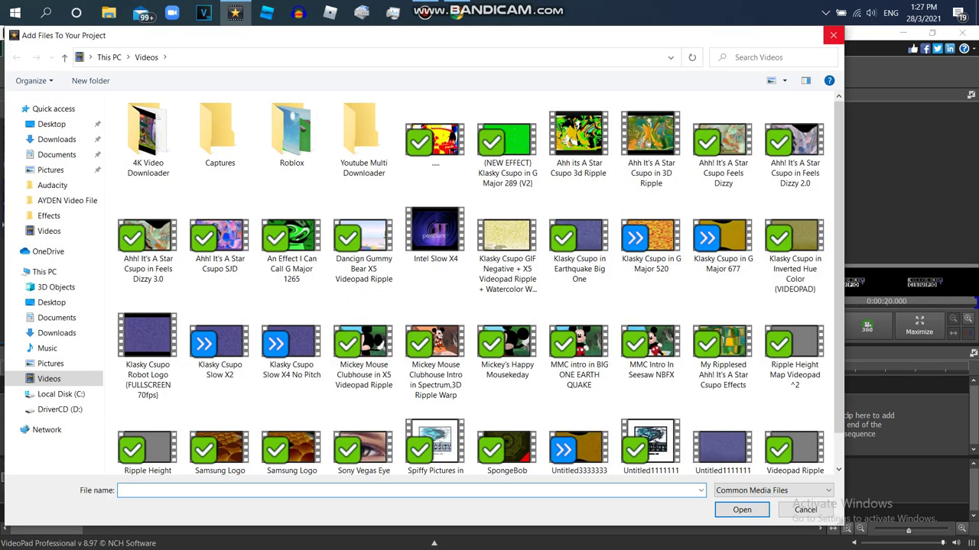
pyautogui.click(834, 35)
pyautogui.click(151, 73)
pyautogui.click(166, 95)
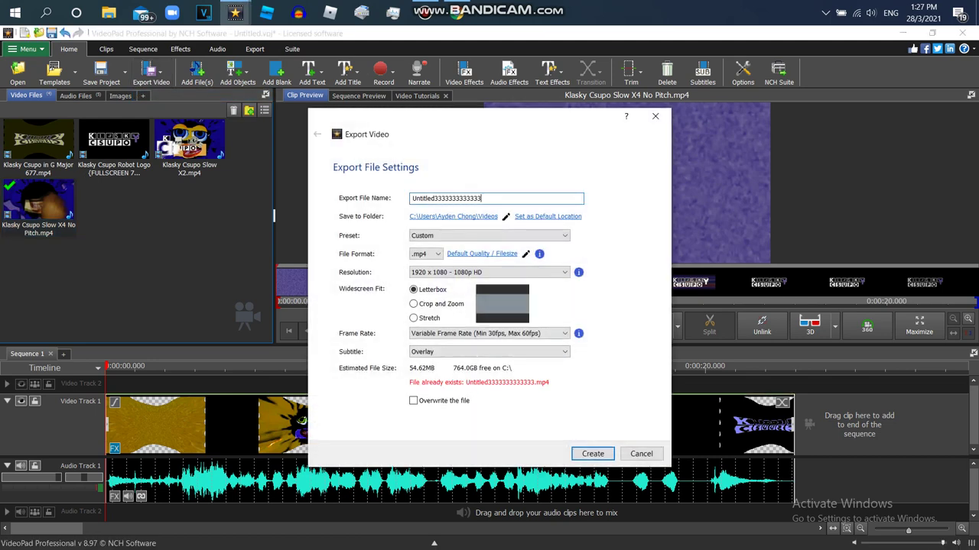
pyautogui.press('Return')
pyautogui.press('Return')
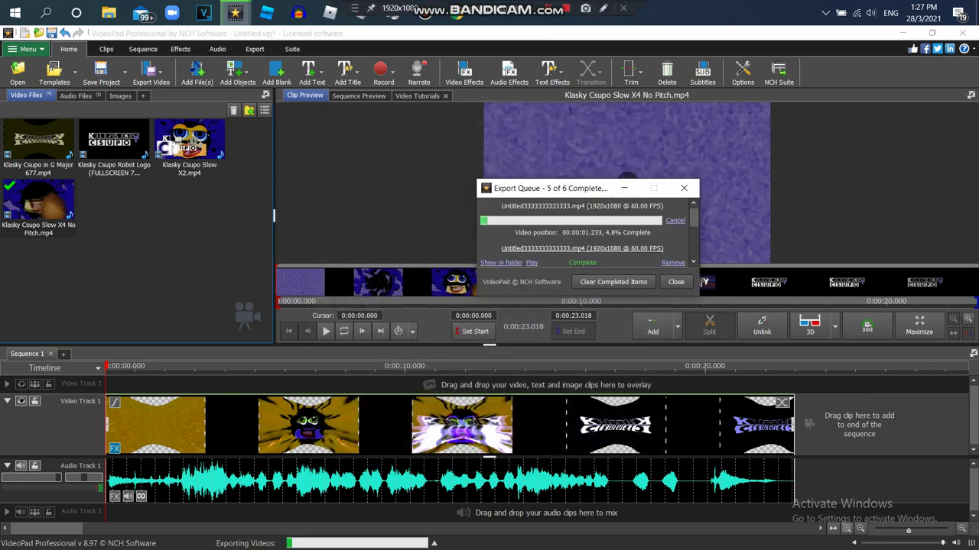
# Scrub back and forth through Sequence 1 to preview the color and mirror effects across the whole clip.
pyautogui.moveTo(317, 297)
pyautogui.mouseDown()
pyautogui.moveTo(303, 297)
pyautogui.moveTo(317, 298)
pyautogui.mouseUp()
pyautogui.moveTo(129, 367)
pyautogui.mouseDown()
pyautogui.moveTo(433, 366)
pyautogui.moveTo(138, 366)
pyautogui.mouseUp()
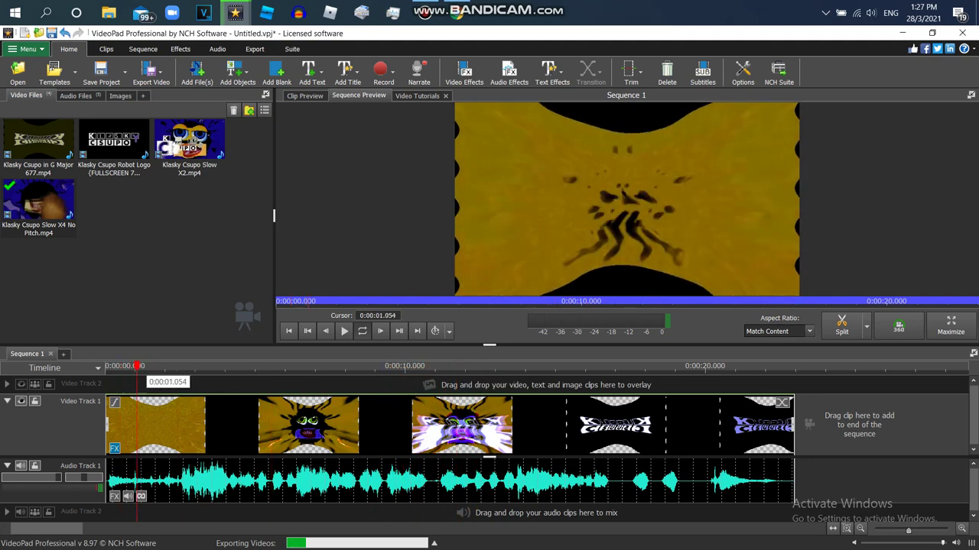
pyautogui.moveTo(199, 366); pyautogui.dragTo(425, 366)
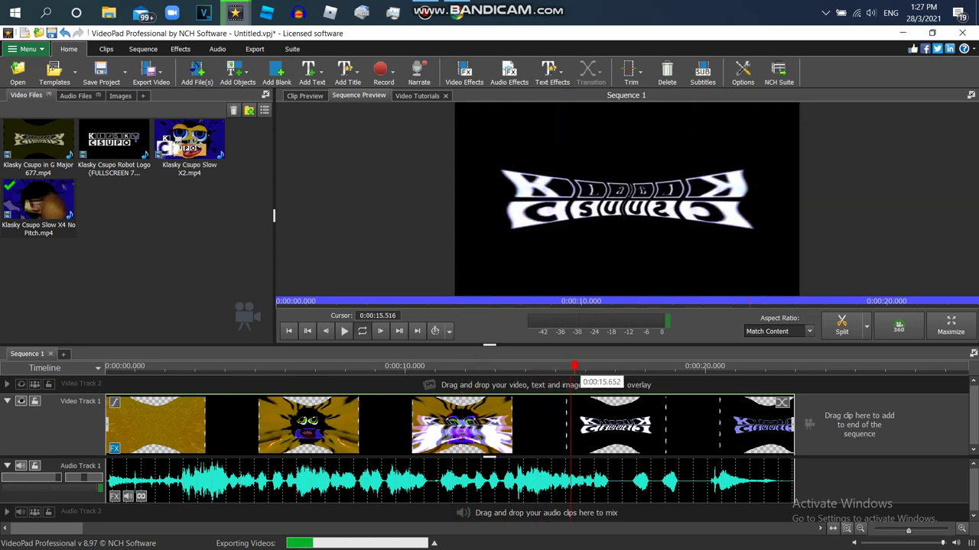
pyautogui.moveTo(575, 366); pyautogui.dragTo(135, 367)
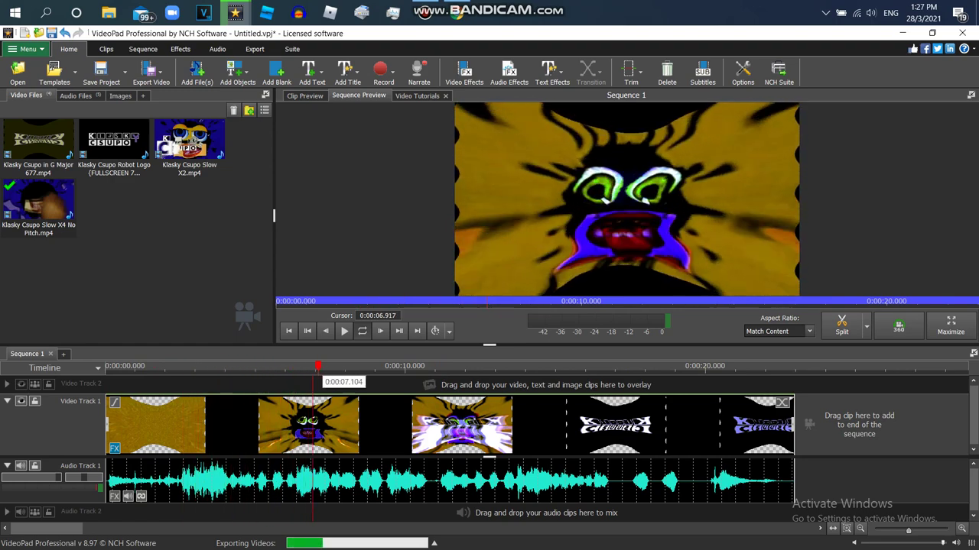
pyautogui.moveTo(318, 366); pyautogui.dragTo(246, 366)
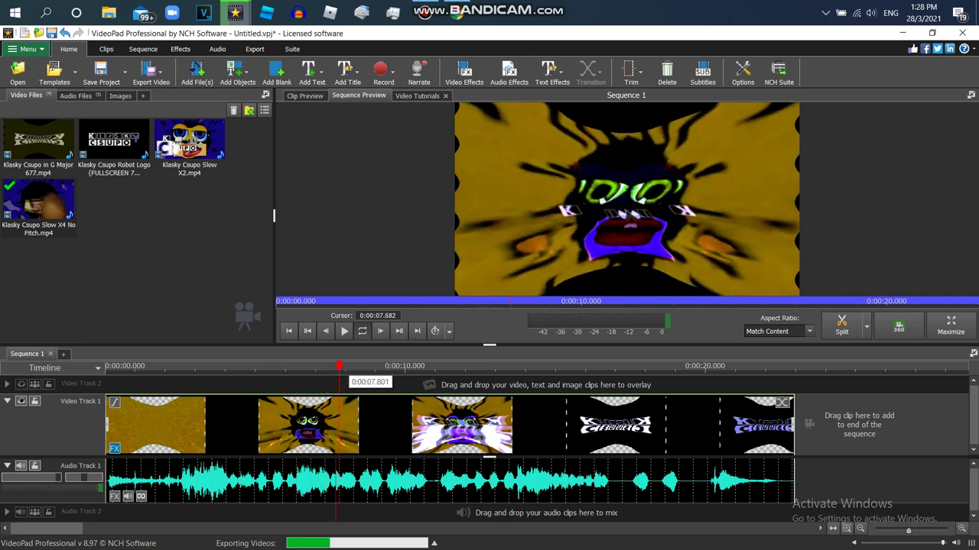
pyautogui.moveTo(338, 366); pyautogui.dragTo(663, 366)
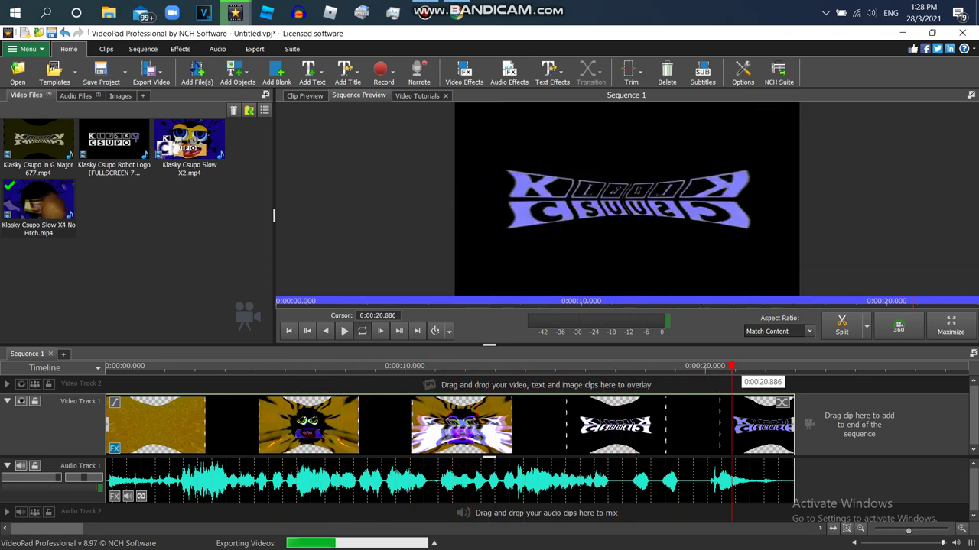
pyautogui.moveTo(743, 366); pyautogui.dragTo(107, 367)
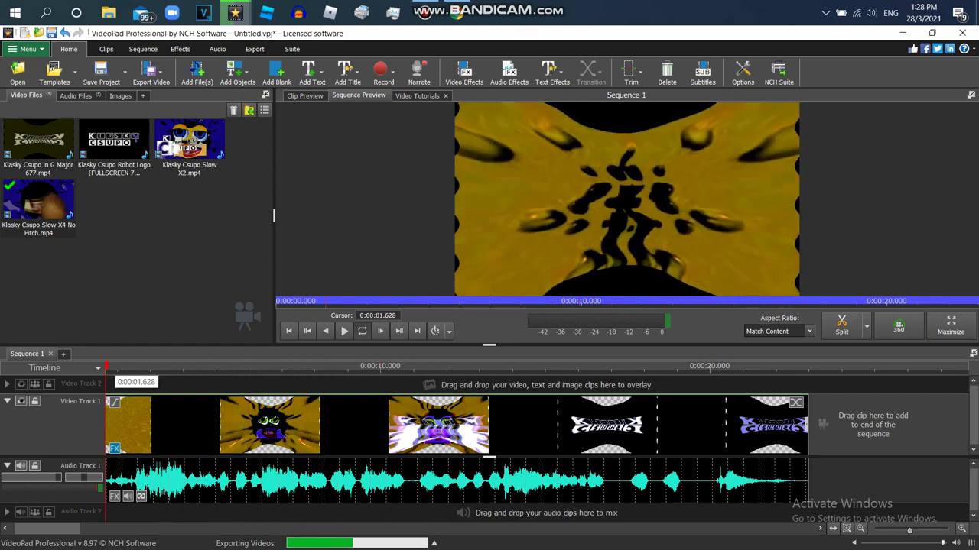
# Delete the Klasky Csupo in G Major 677.mp4 clip from the project's video files.
pyautogui.rightClick(226, 434)
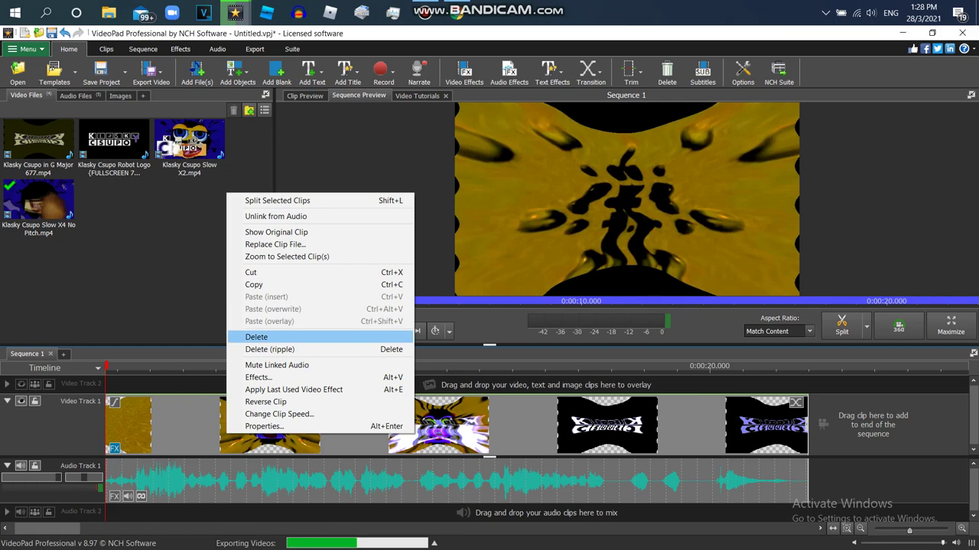
pyautogui.click(193, 287)
pyautogui.click(236, 12)
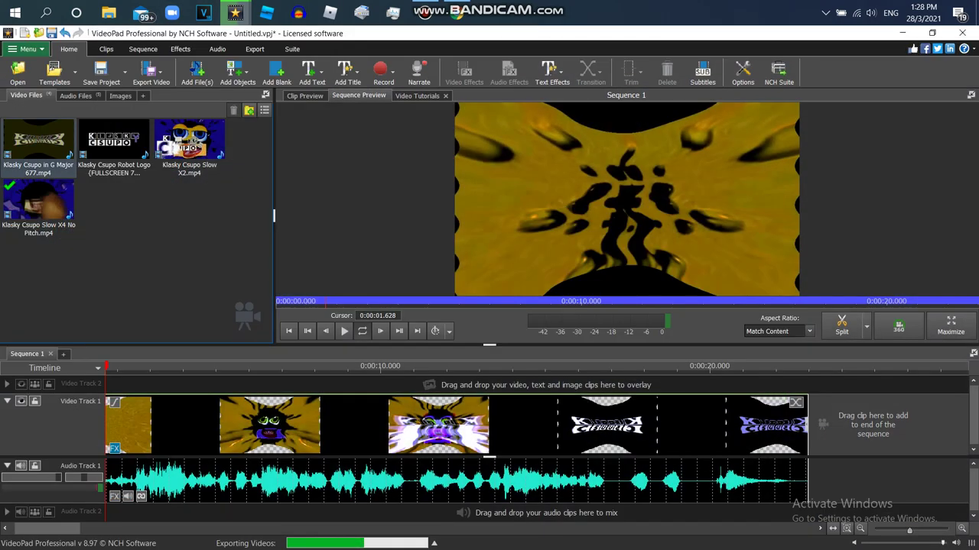
pyautogui.rightClick(70, 162)
pyautogui.click(88, 306)
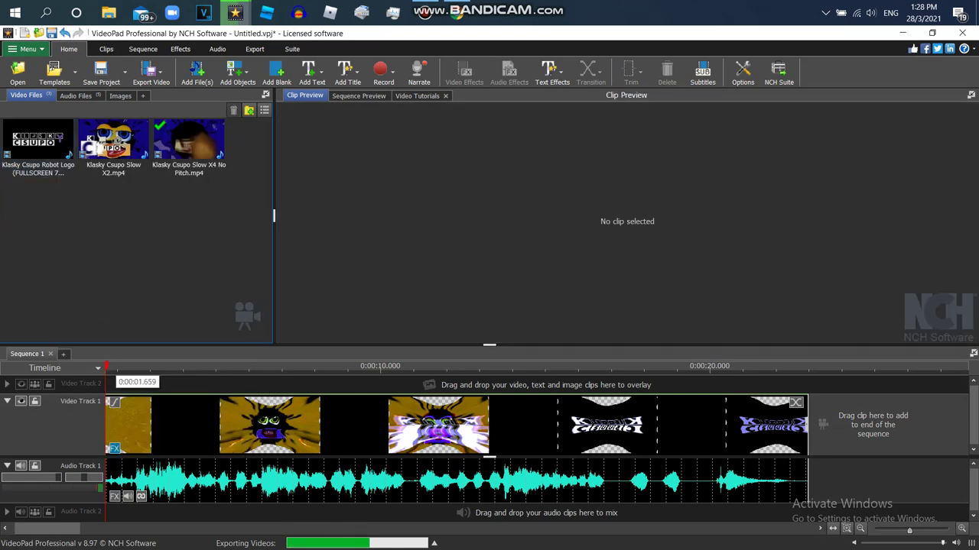
# Return the sequence cursor to 0:00:00.000 and monitor the Export Queue until the video export finishes, closing the queue.
pyautogui.click(105, 368)
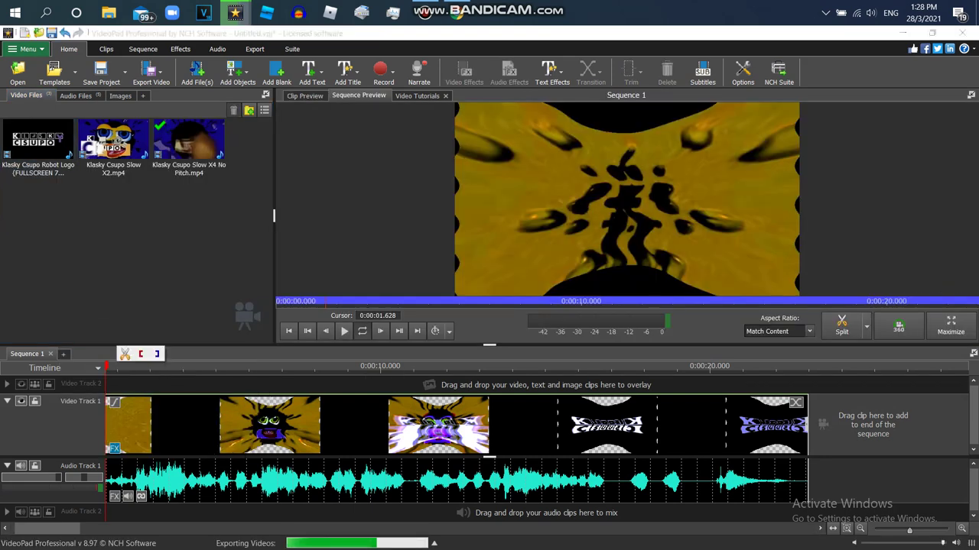
pyautogui.moveTo(332, 301); pyautogui.dragTo(276, 301)
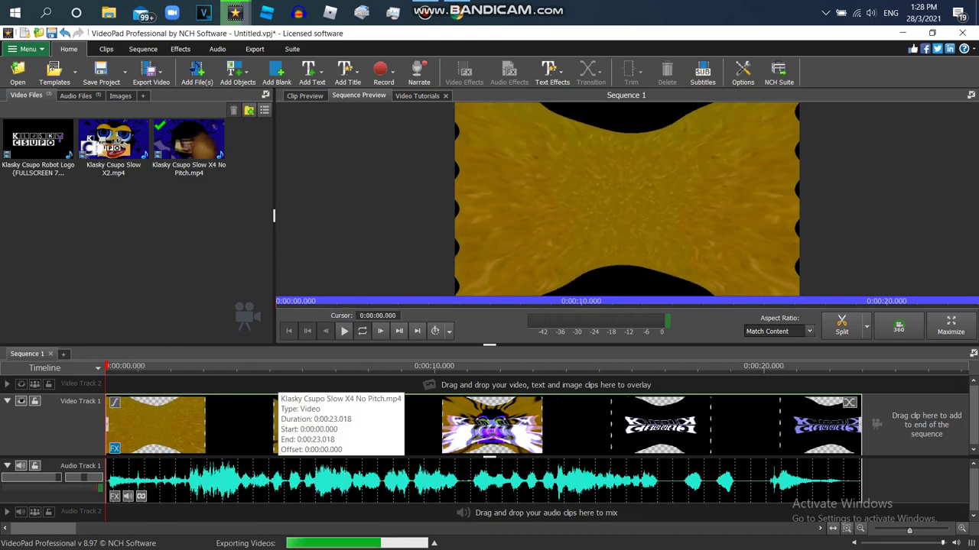
pyautogui.moveTo(235, 12)
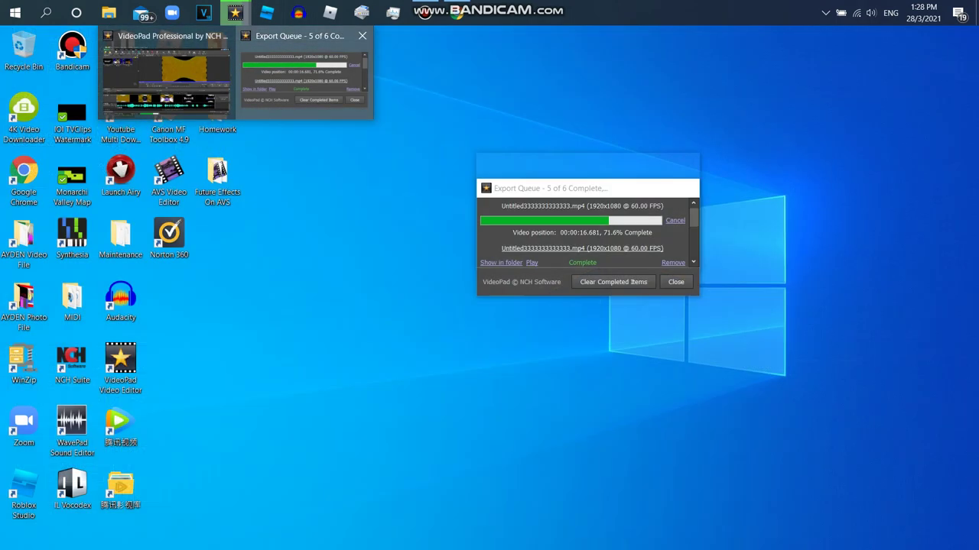
pyautogui.click(302, 73)
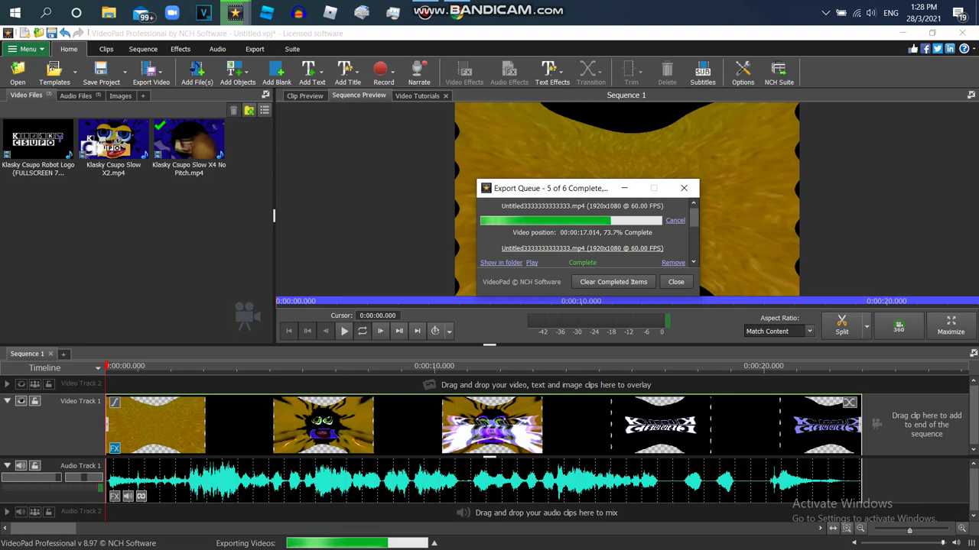
pyautogui.moveTo(550, 188); pyautogui.dragTo(413, 236)
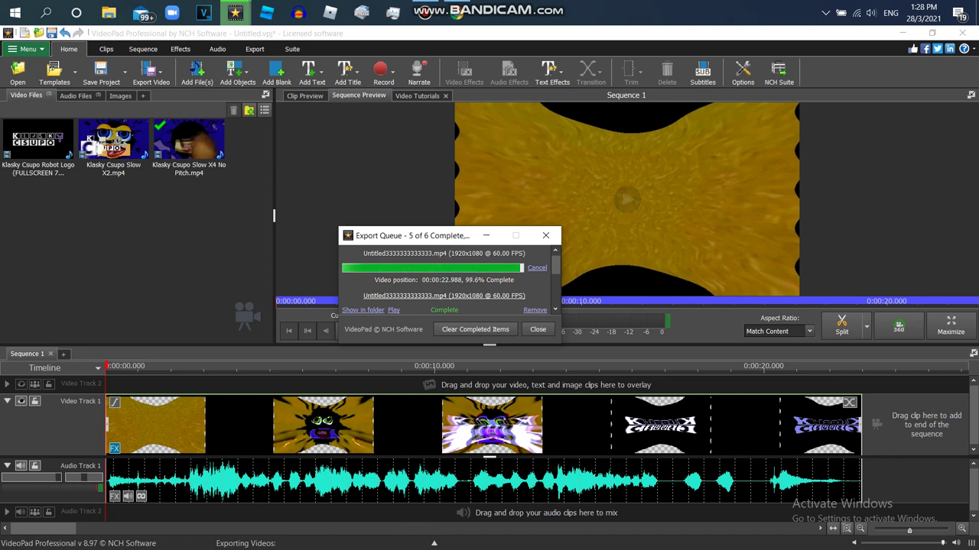
pyautogui.click(545, 235)
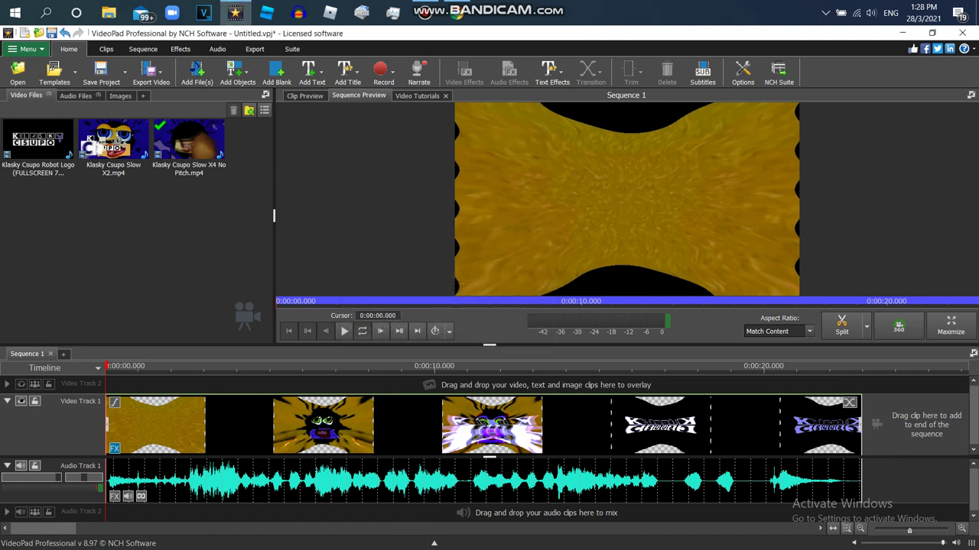
# Replace the clip in Sequence 1 with the newly imported Untitled3333333333333.mp4, placed at the start of Video Track 1.
pyautogui.rightClick(356, 432)
pyautogui.click(382, 342)
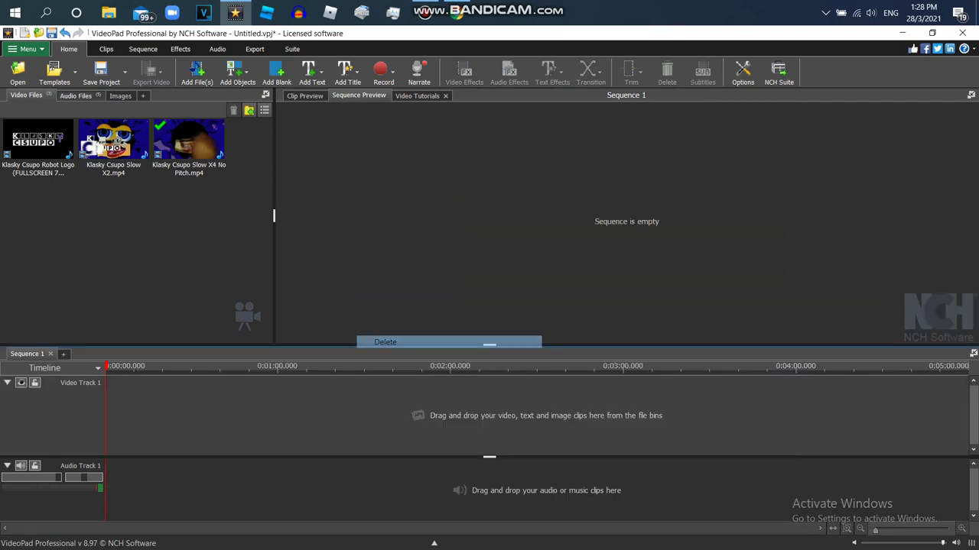
pyautogui.click(197, 72)
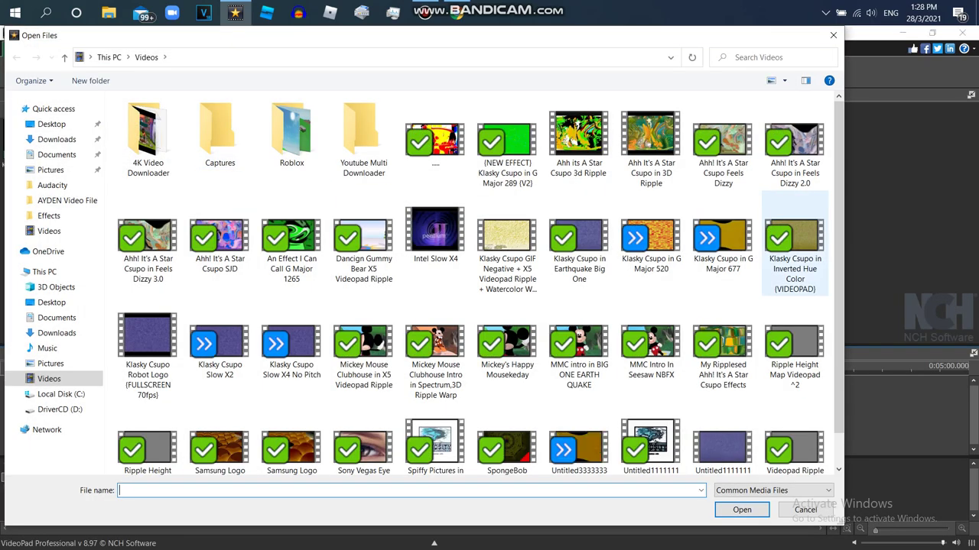
pyautogui.click(579, 440)
pyautogui.doubleClick(579, 417)
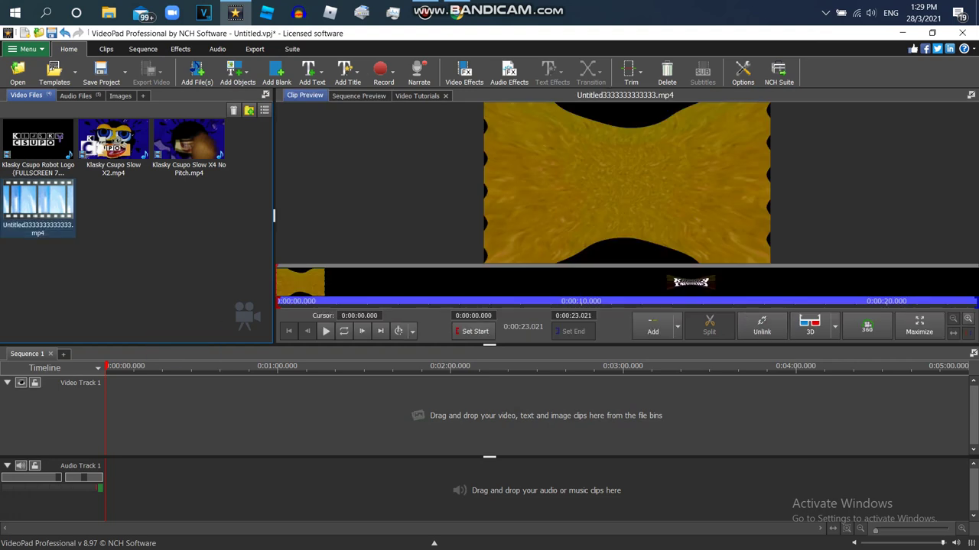
pyautogui.moveTo(38, 205); pyautogui.dragTo(183, 421)
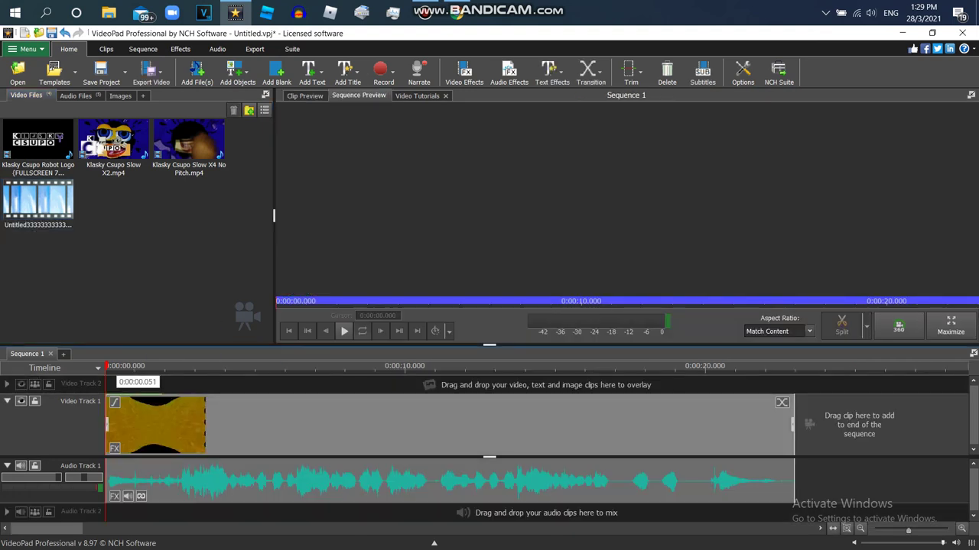
# Speed up the sequence clip so it lasts about 5.7 seconds, keeping the audio pitch unchanged, and preview it.
pyautogui.moveTo(115, 367); pyautogui.dragTo(189, 367)
pyautogui.rightClick(230, 397)
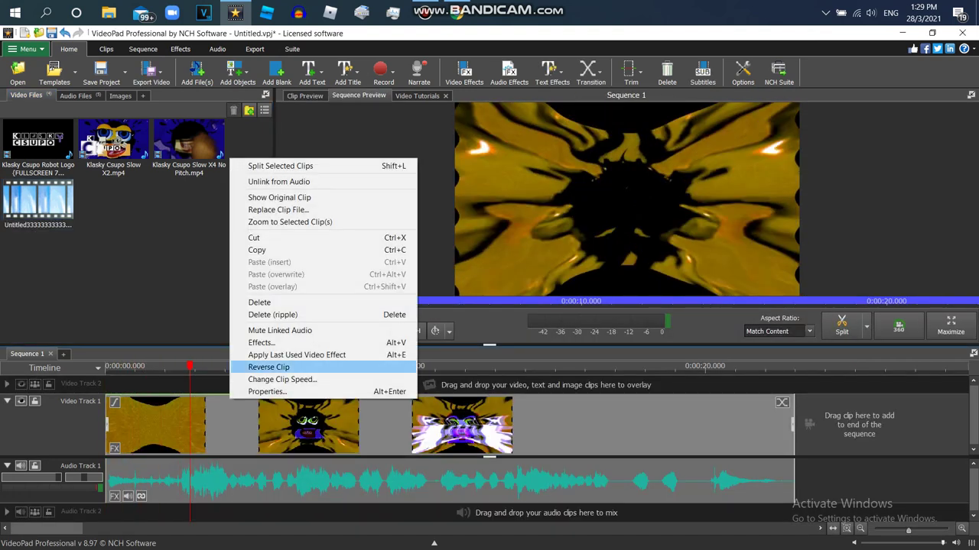
pyautogui.click(281, 379)
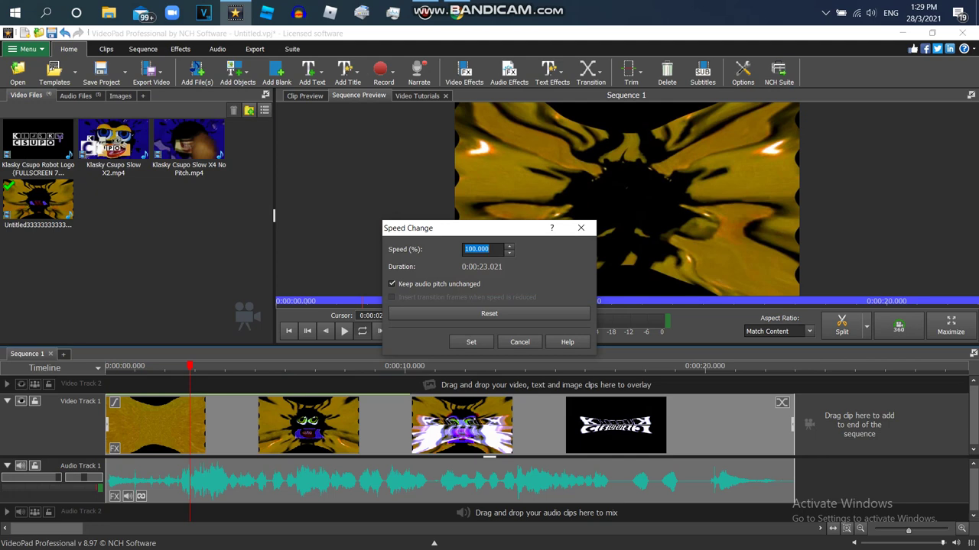
pyautogui.moveTo(464, 249); pyautogui.dragTo(473, 249)
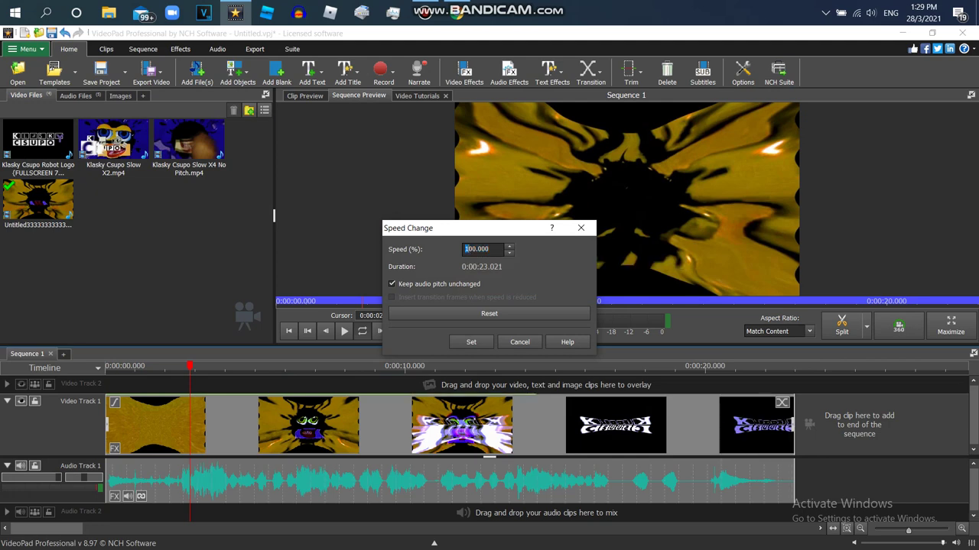
pyautogui.press('Return')
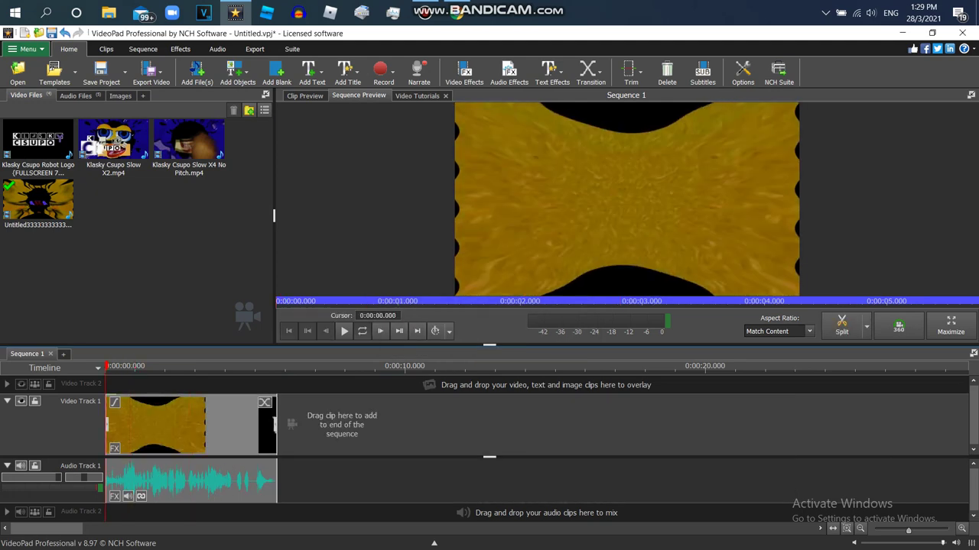
pyautogui.click(344, 331)
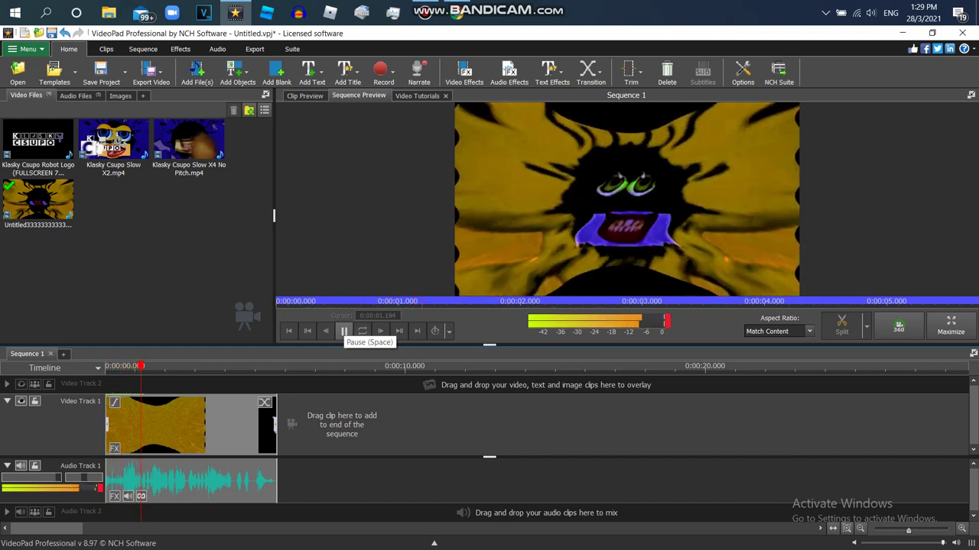
pyautogui.click(344, 331)
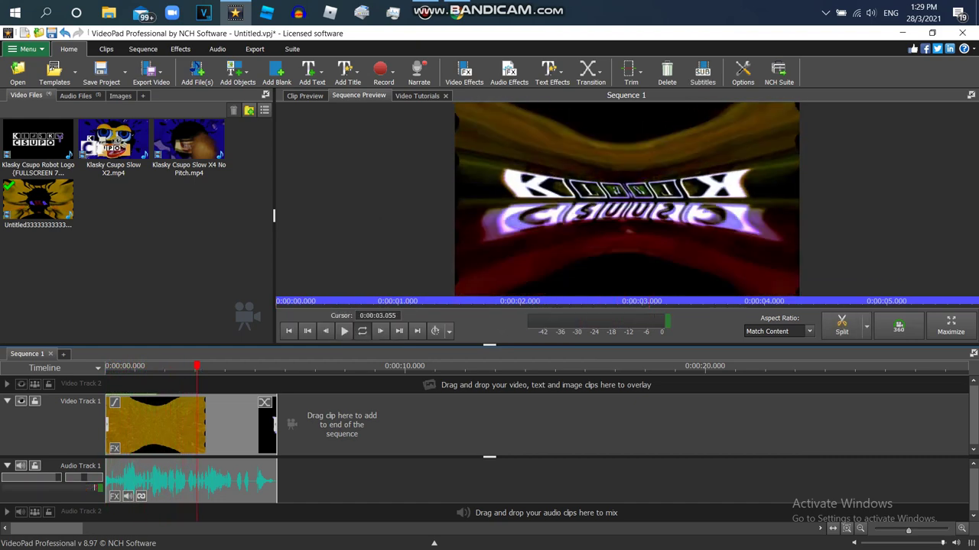
# Unlink the video clip from its audio and delete the audio clip from Audio Track 1.
pyautogui.rightClick(238, 432)
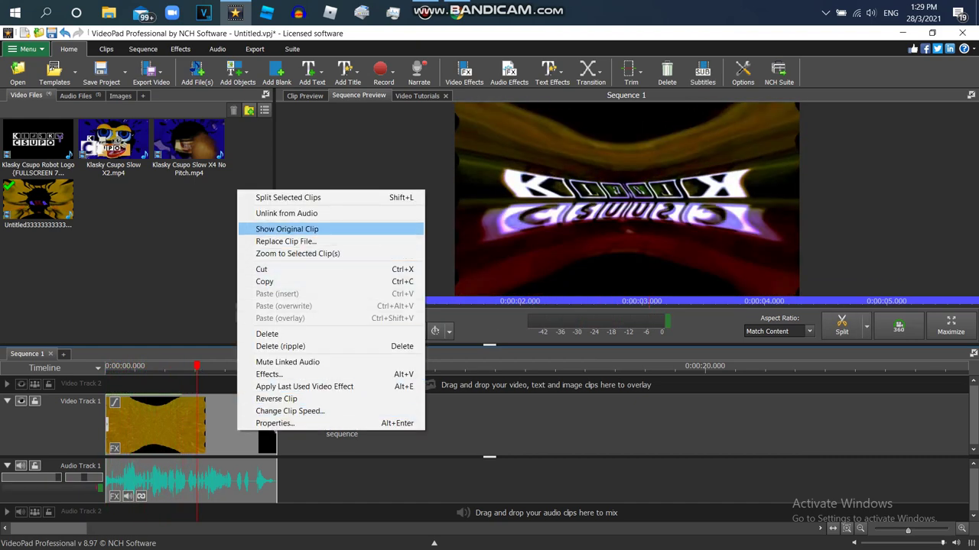
pyautogui.click(286, 213)
pyautogui.rightClick(232, 481)
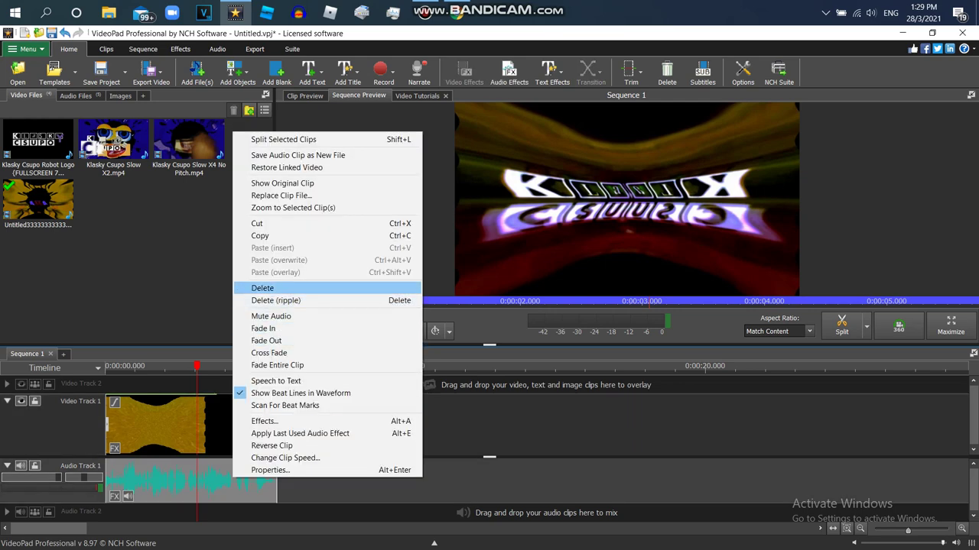
pyautogui.click(260, 285)
# Place the Klasky Csupo Robot Logo in G Major 677 audio file at the start of Audio Track 1 and play the sequence from the beginning.
pyautogui.click(75, 95)
pyautogui.moveTo(38, 140); pyautogui.dragTo(143, 497)
pyautogui.moveTo(196, 367); pyautogui.dragTo(105, 367)
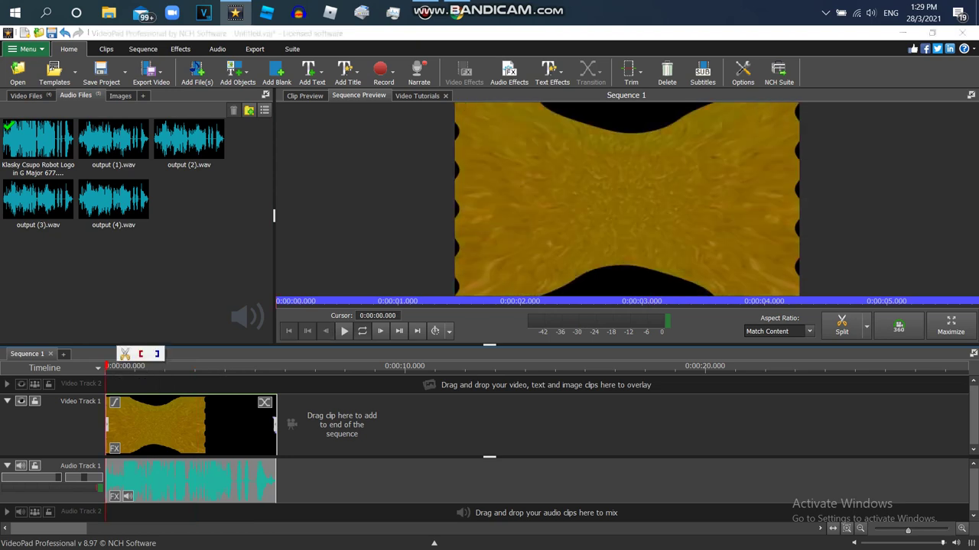
pyautogui.press('space')
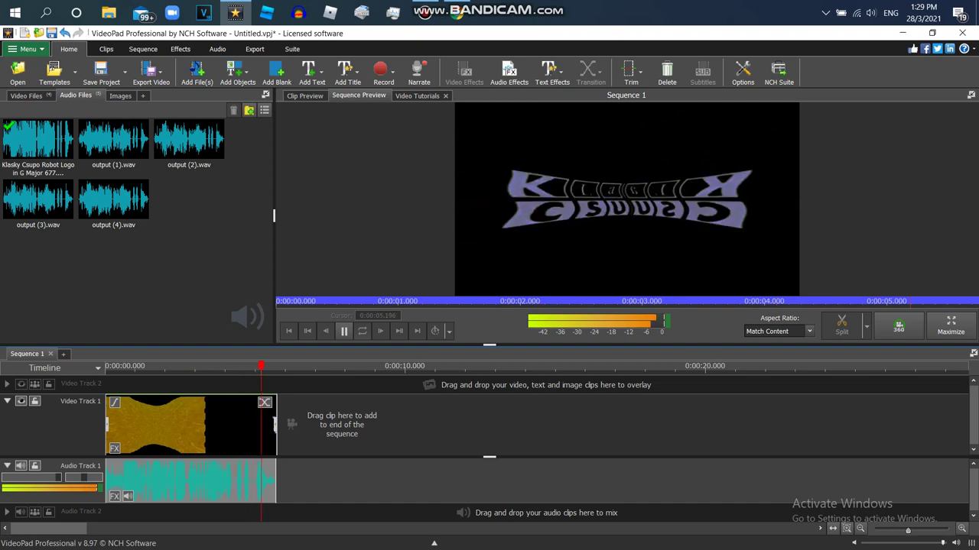
# Export the sequence as Klasky Csupo in G Major 677 in .mp4 format at 1920 x 1080, overwriting the existing file.
pyautogui.click(151, 72)
pyautogui.click(165, 95)
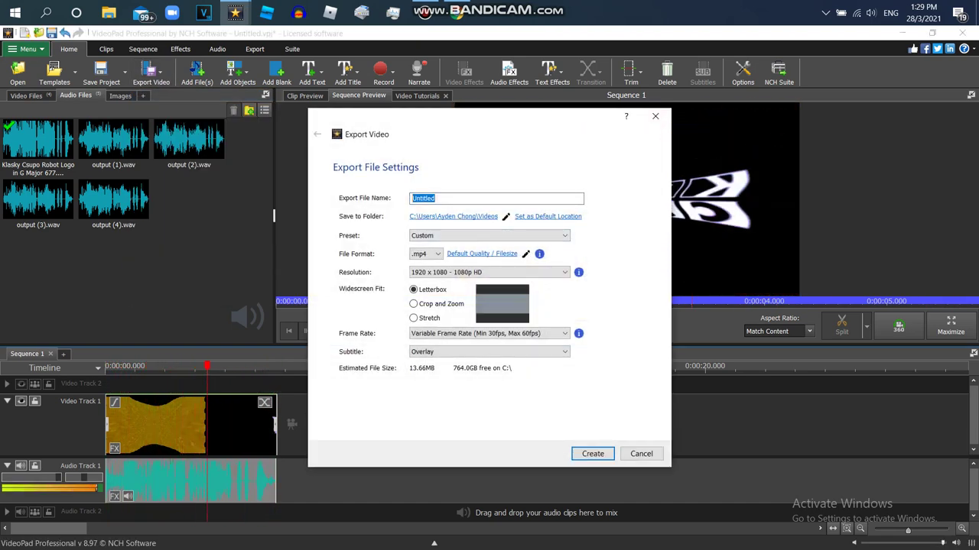
pyautogui.write('Klasky ')
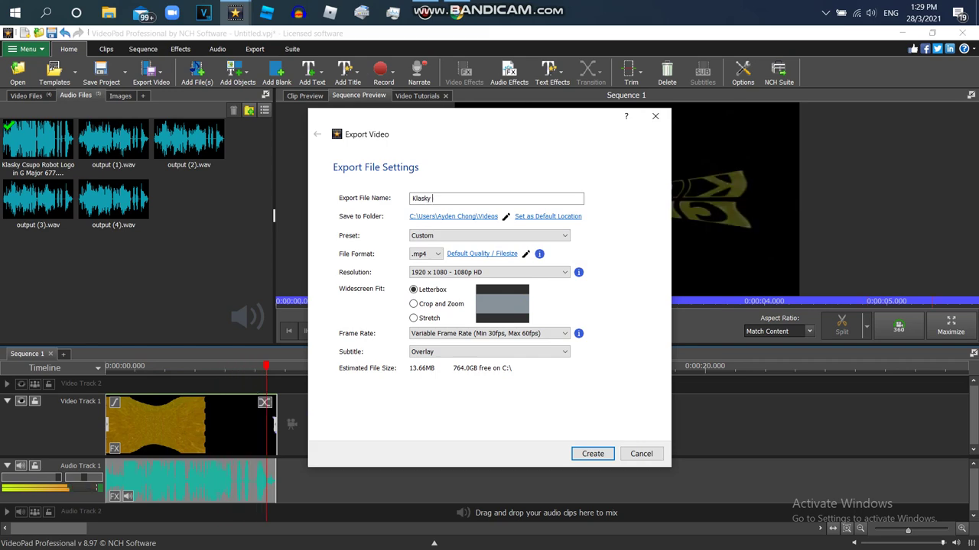
pyautogui.write('Csupo in G ')
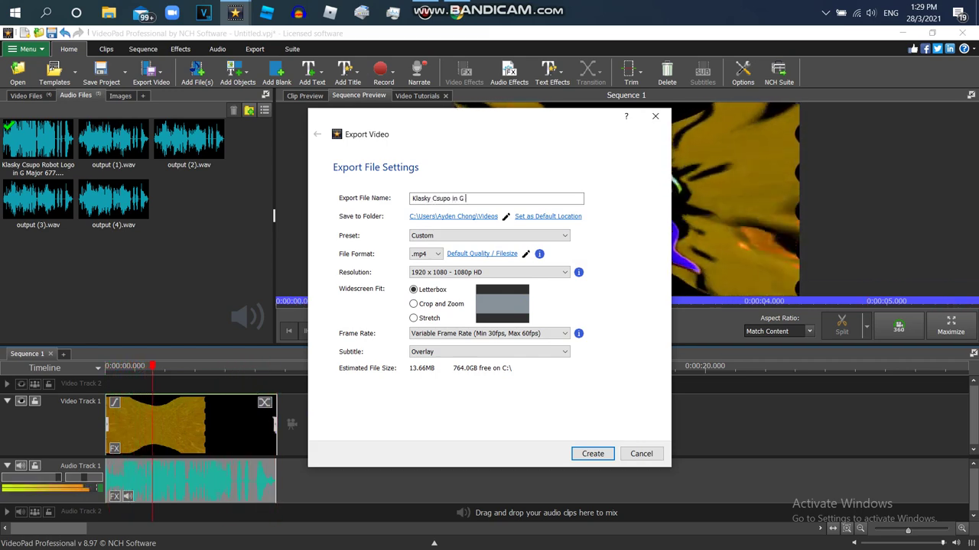
pyautogui.write('Major 677')
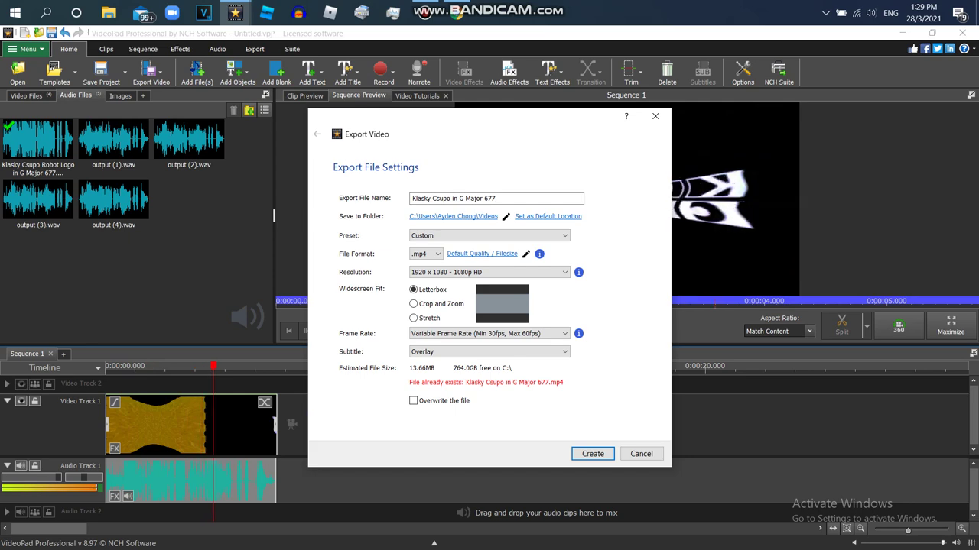
pyautogui.press('Return')
pyautogui.press('Return')
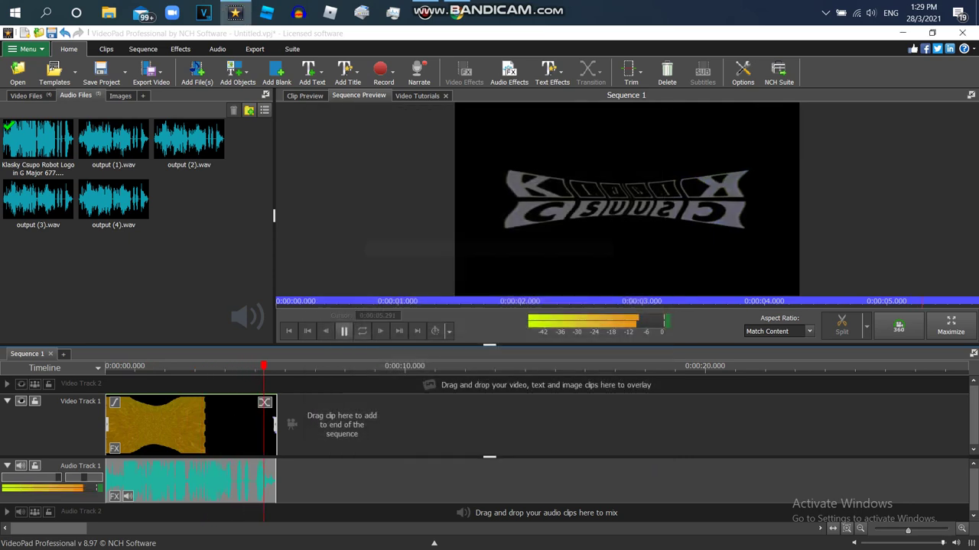
# Pause playback, return the cursor to 0:00:00.000 while the G Major 677 export completes, and close the Export Queue.
pyautogui.moveTo(413, 235); pyautogui.dragTo(514, 244)
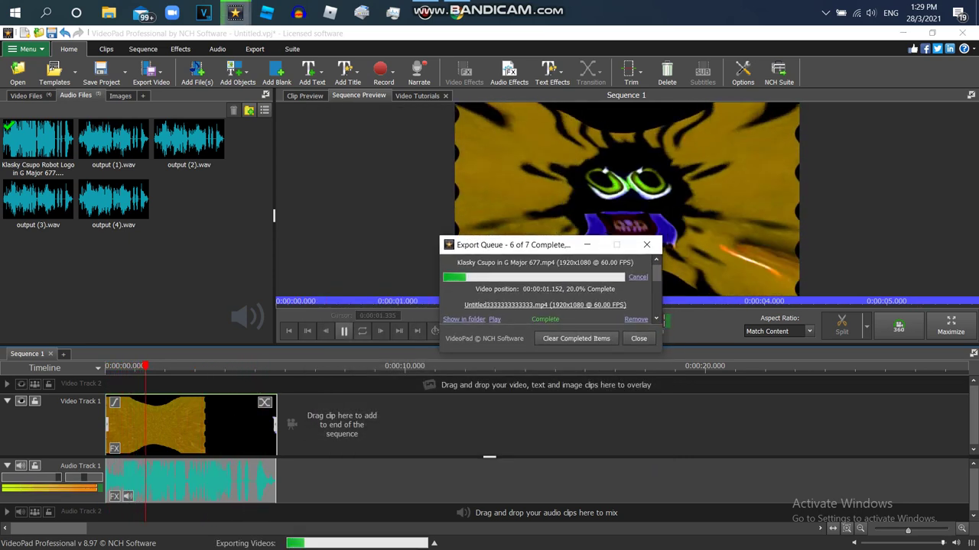
pyautogui.click(344, 331)
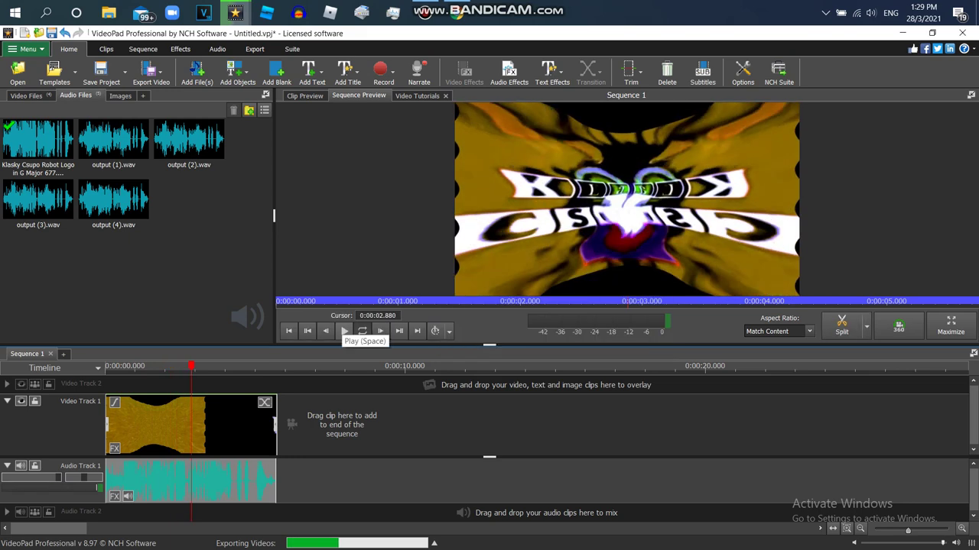
pyautogui.moveTo(356, 301); pyautogui.dragTo(276, 301)
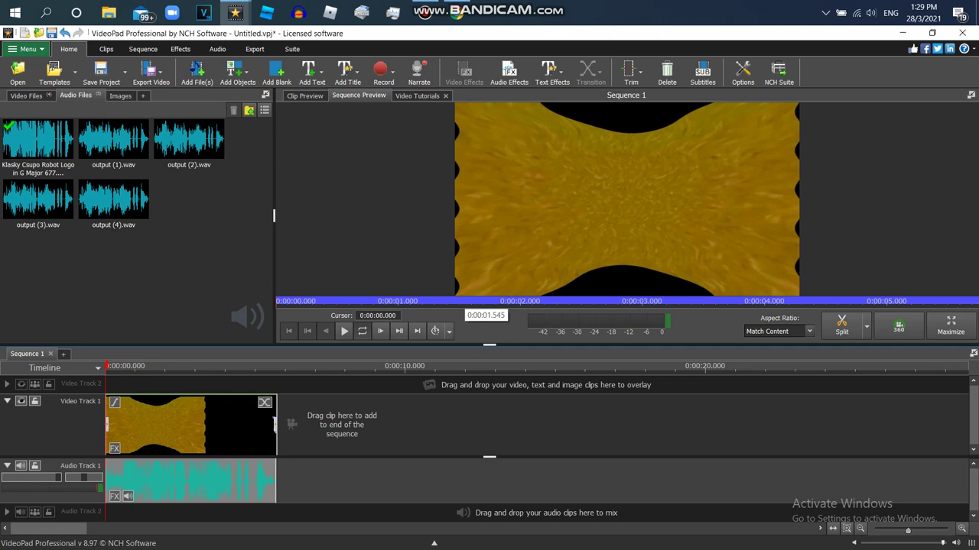
pyautogui.moveTo(234, 11)
pyautogui.click(306, 53)
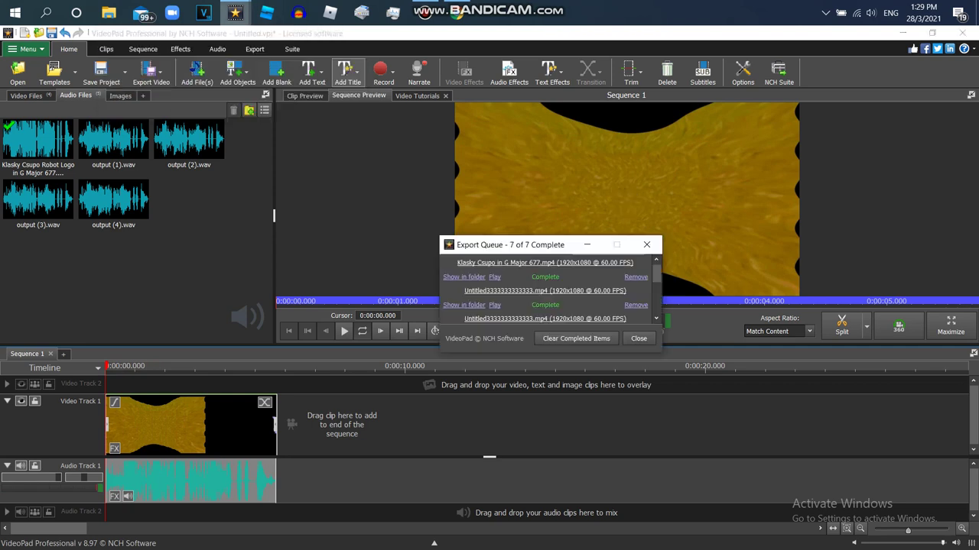
pyautogui.click(649, 245)
pyautogui.click(425, 12)
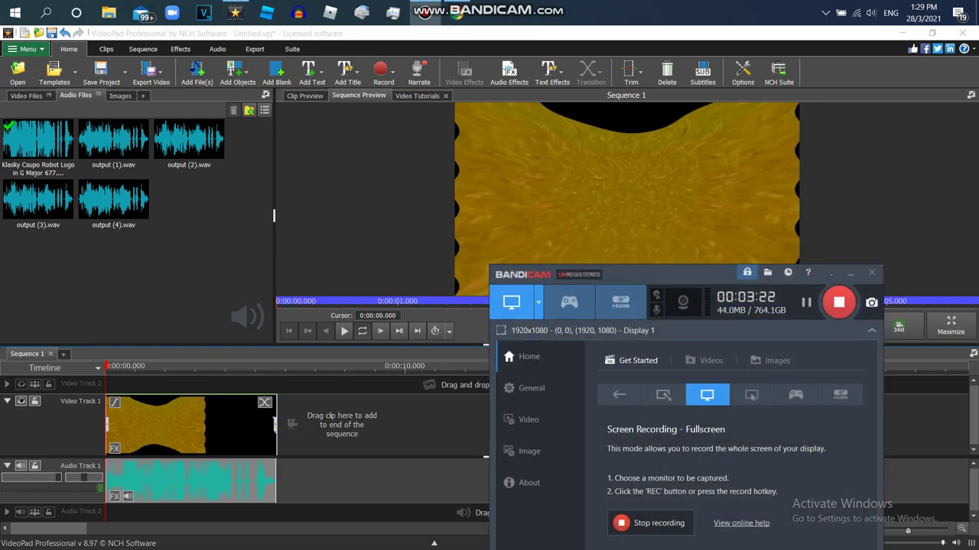